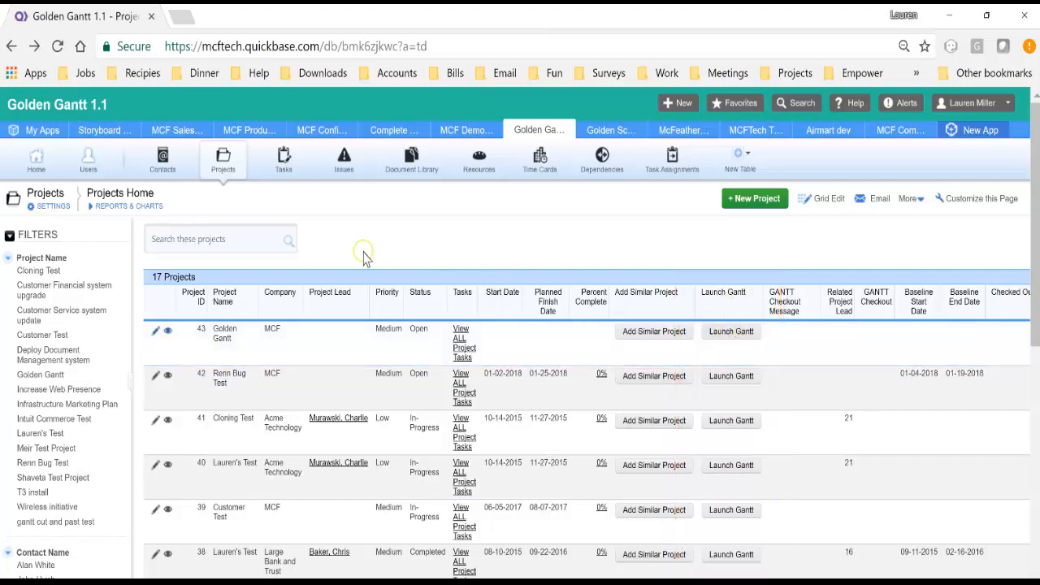
Step: Open the record of the Golden Gantt project and launch its Gantt chart
left_click(169, 331)
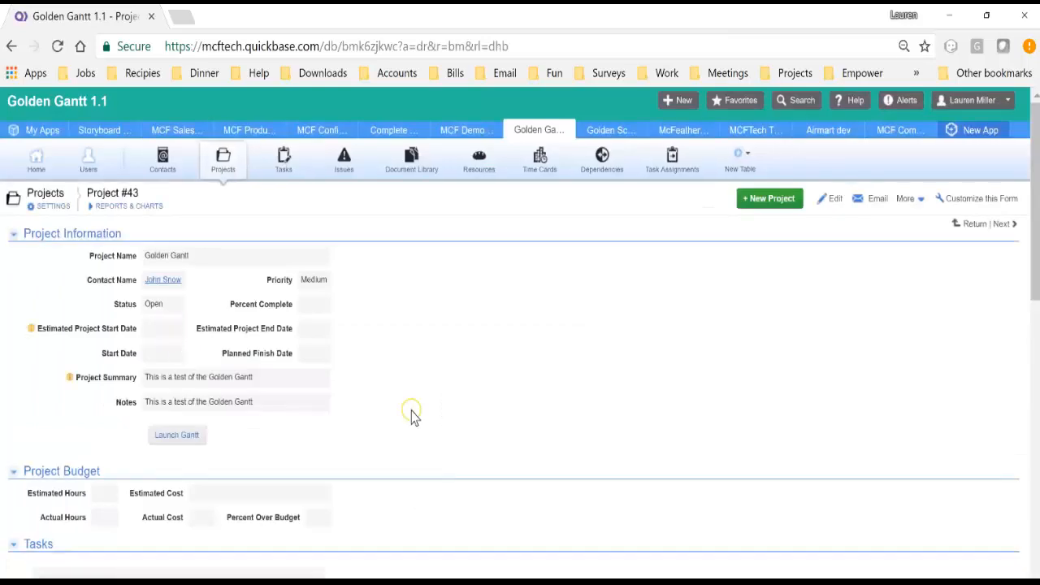
left_click(196, 446)
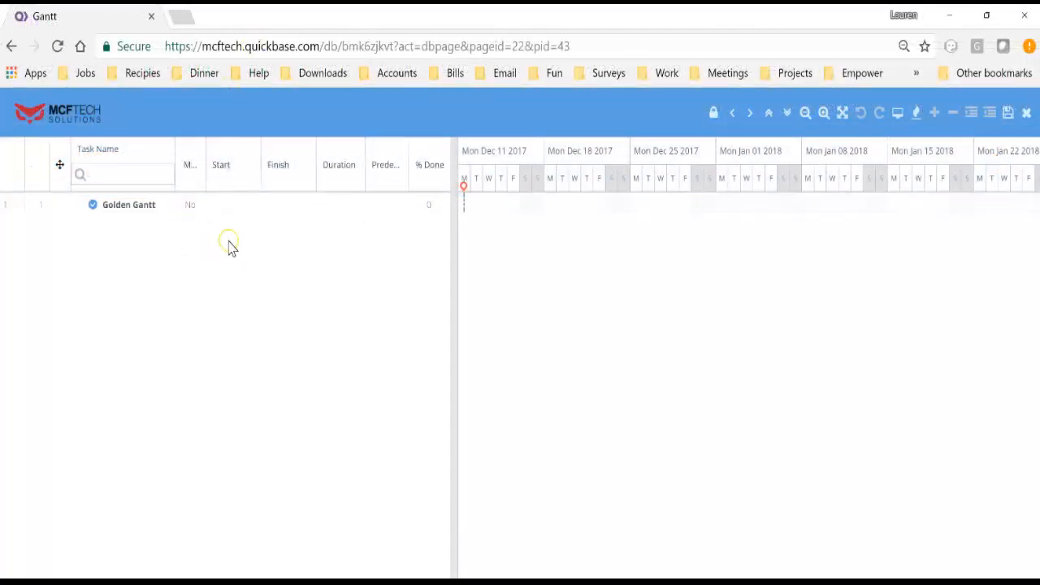
Step: Open the same Gantt page in a second browser tab and cancel the request to unlock it
left_click(599, 47)
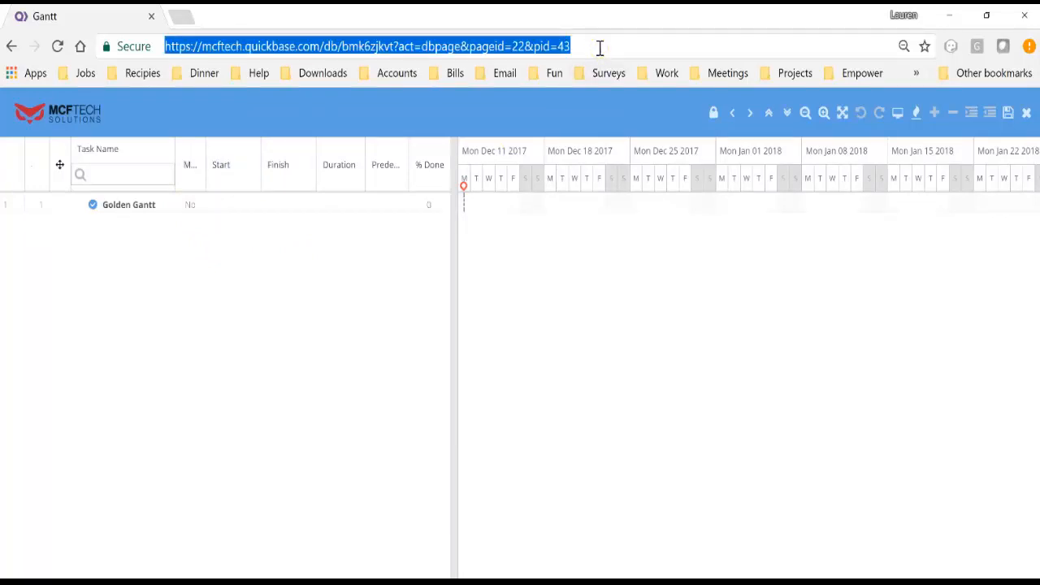
key("ctrl+c")
left_click(181, 16)
key("ctrl+v")
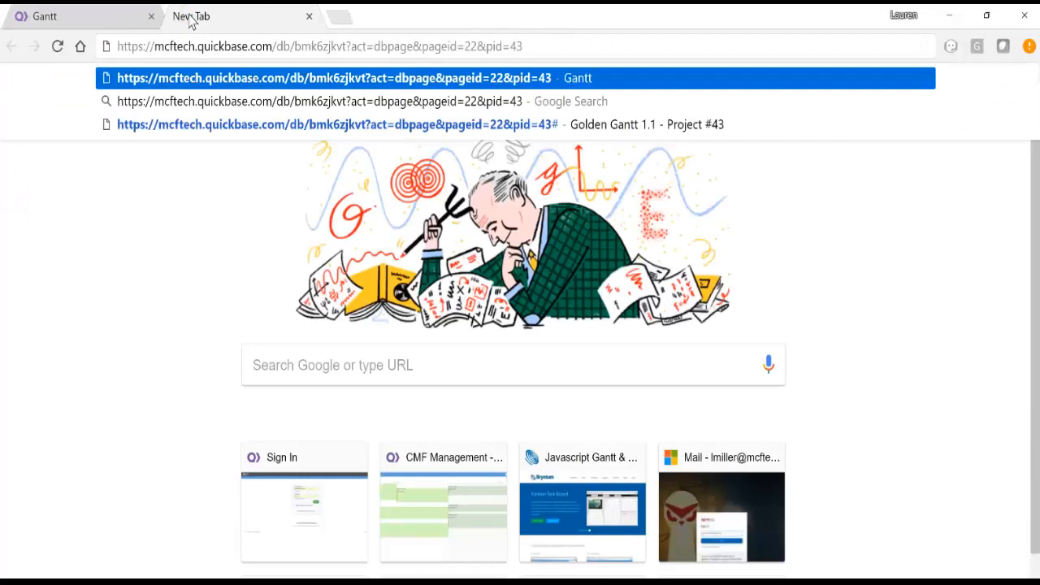
key("Return")
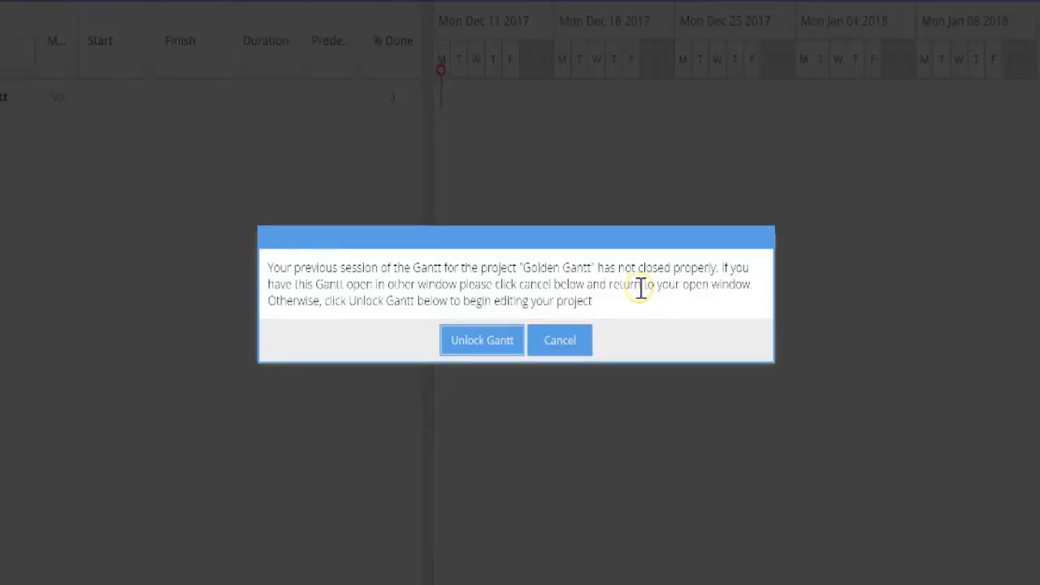
left_click(571, 341)
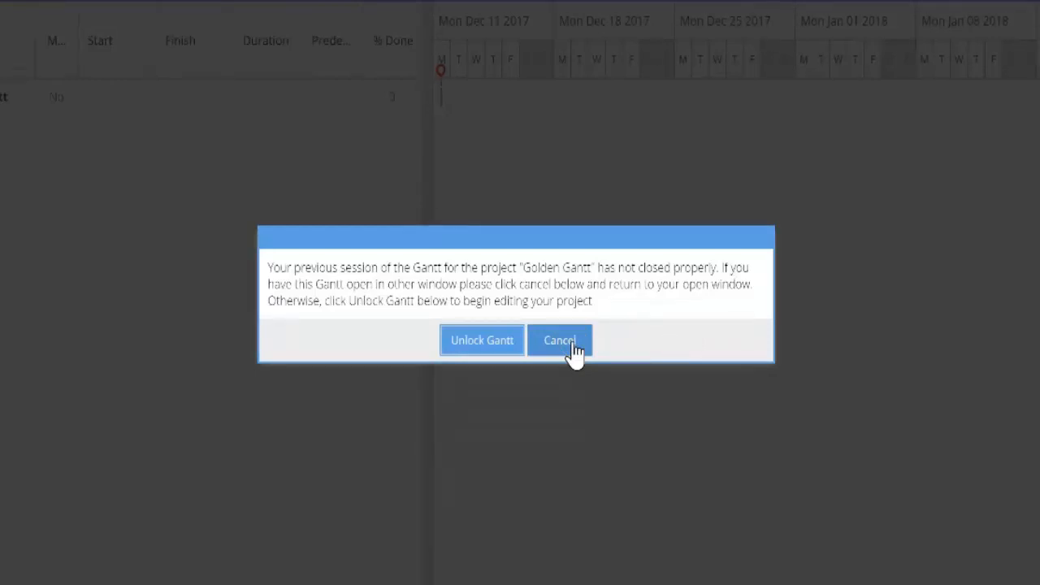
left_click(486, 346)
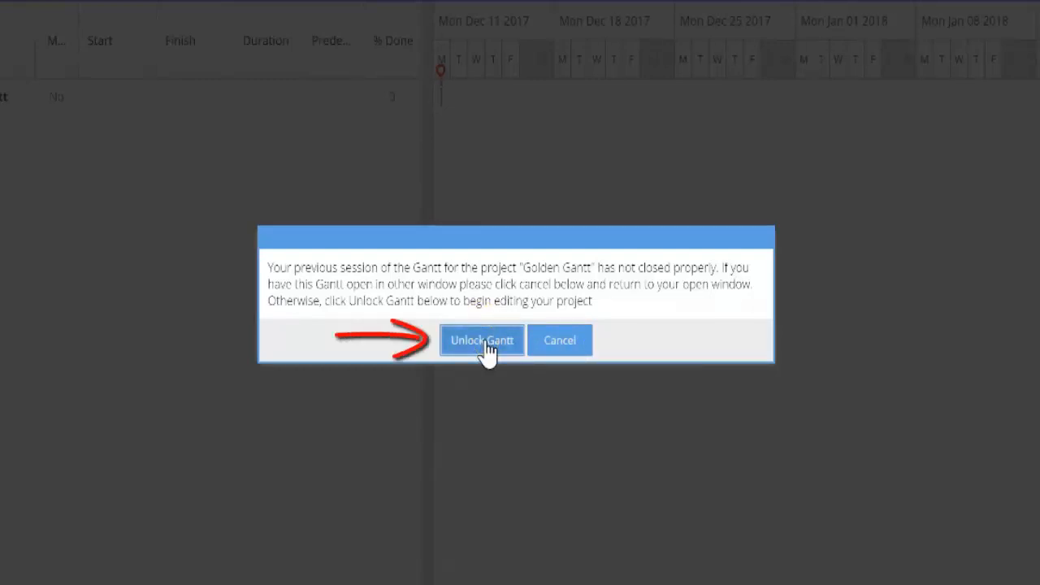
left_click(558, 345)
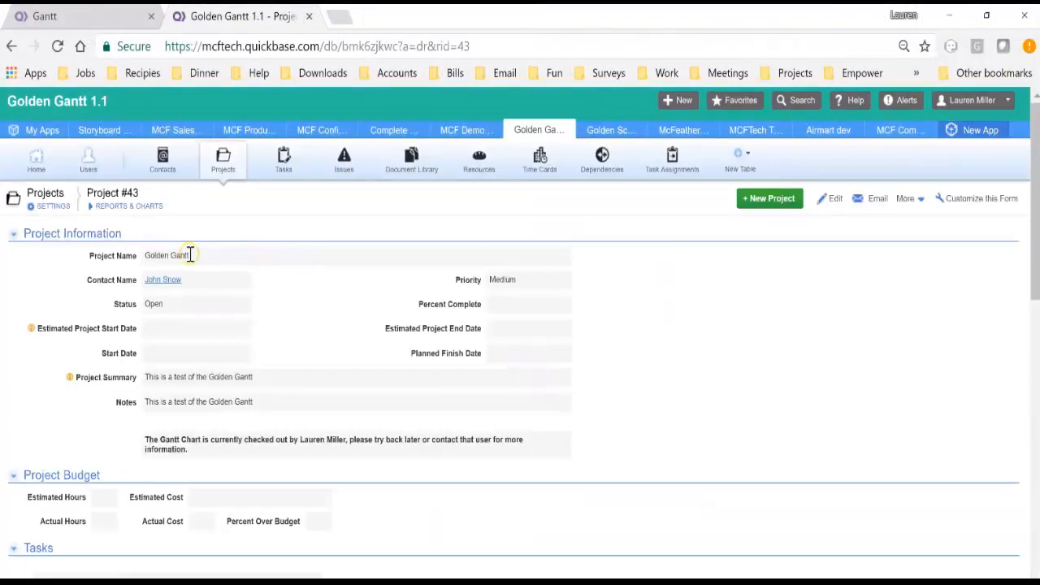
Step: Examine the project name and the Gantt checkout message on the project record
left_click_drag(189, 255, 142, 256)
scroll(271, 335, "down", 1)
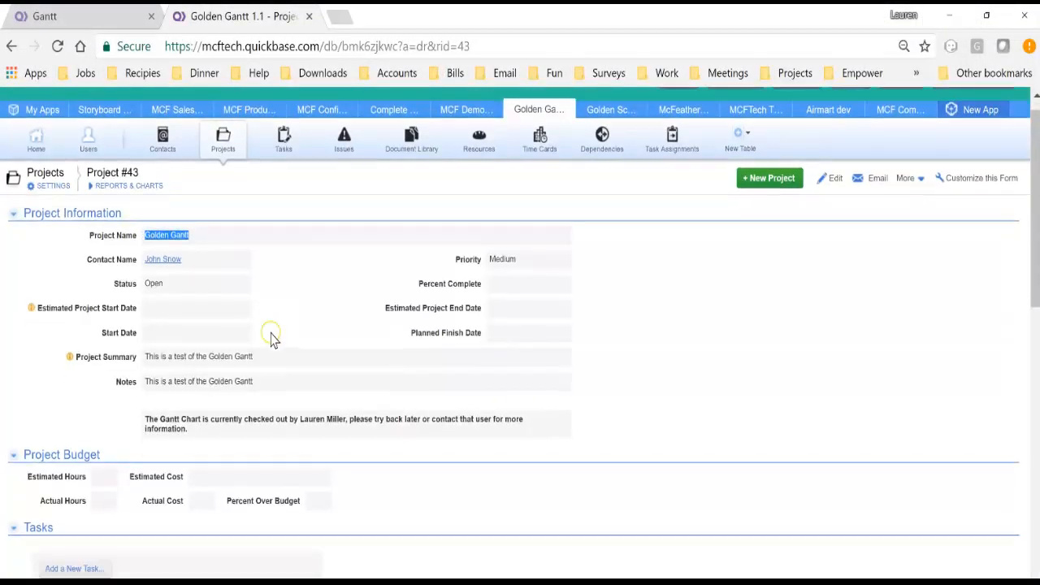
left_click(143, 343)
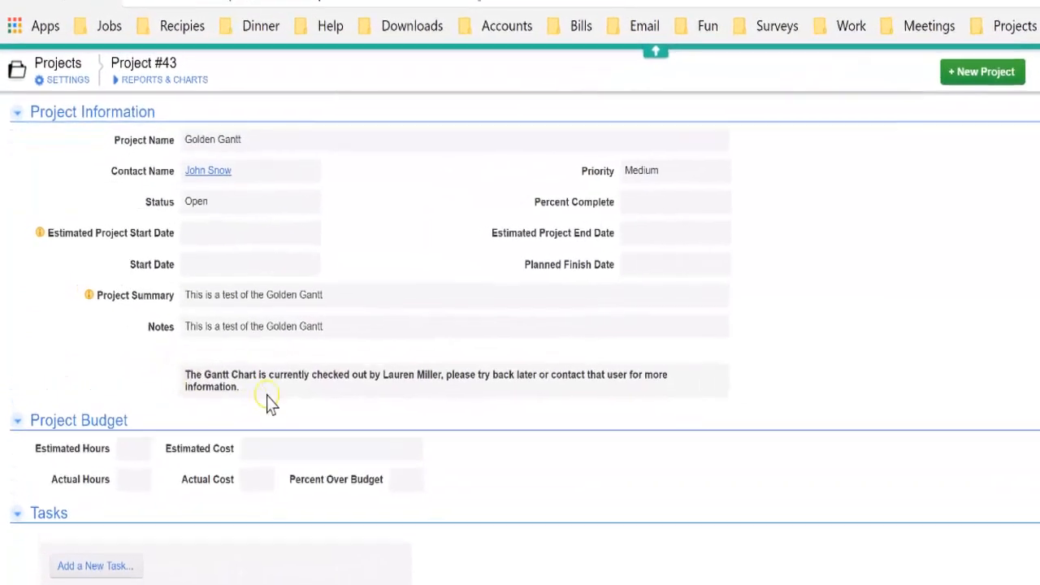
left_click_drag(216, 406, 293, 426)
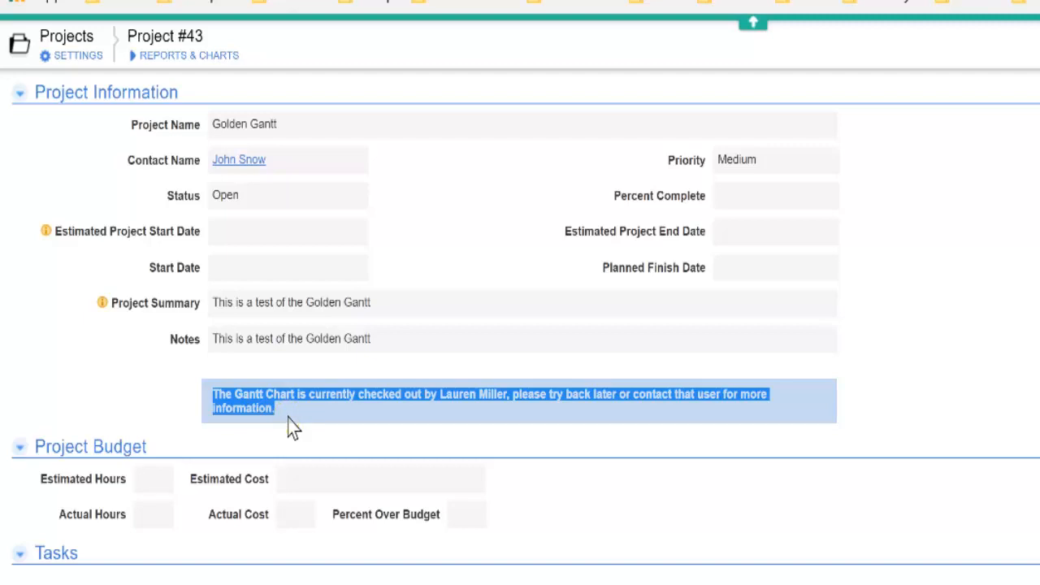
left_click(229, 375)
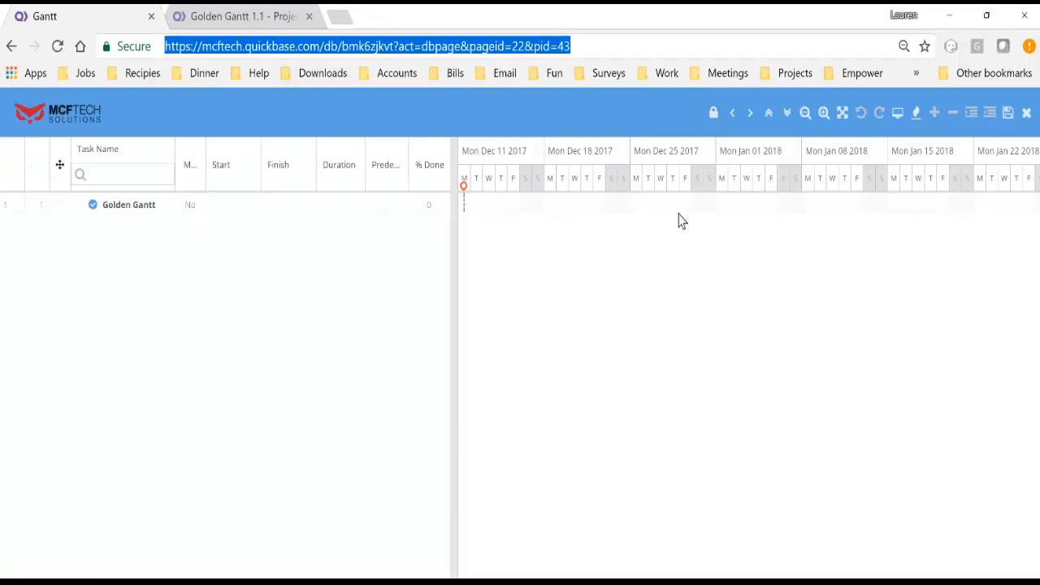
Step: In the open Gantt, add a task under Golden Gantt and name it Task 1
left_click(121, 209)
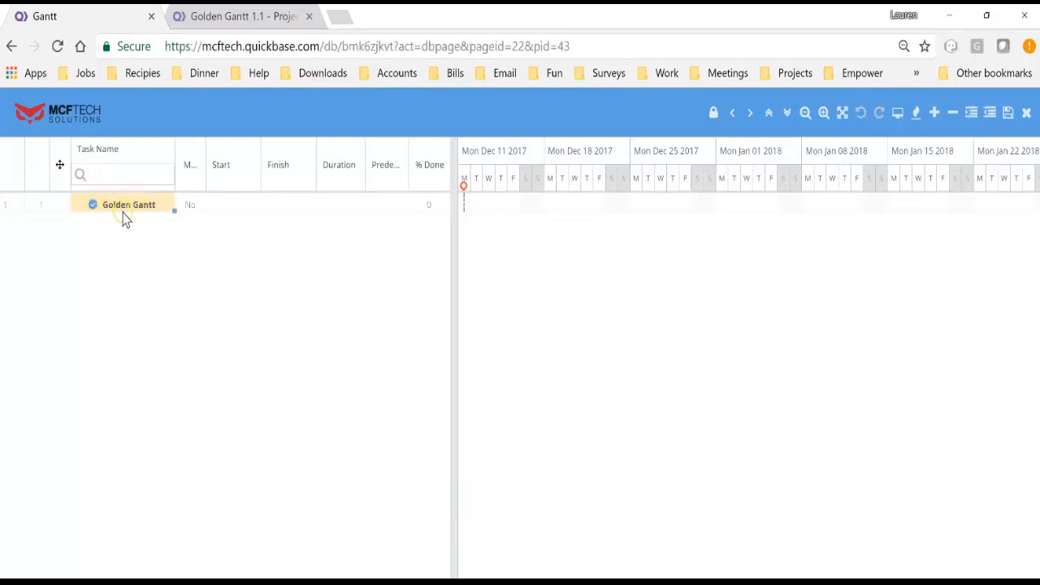
left_click(902, 203)
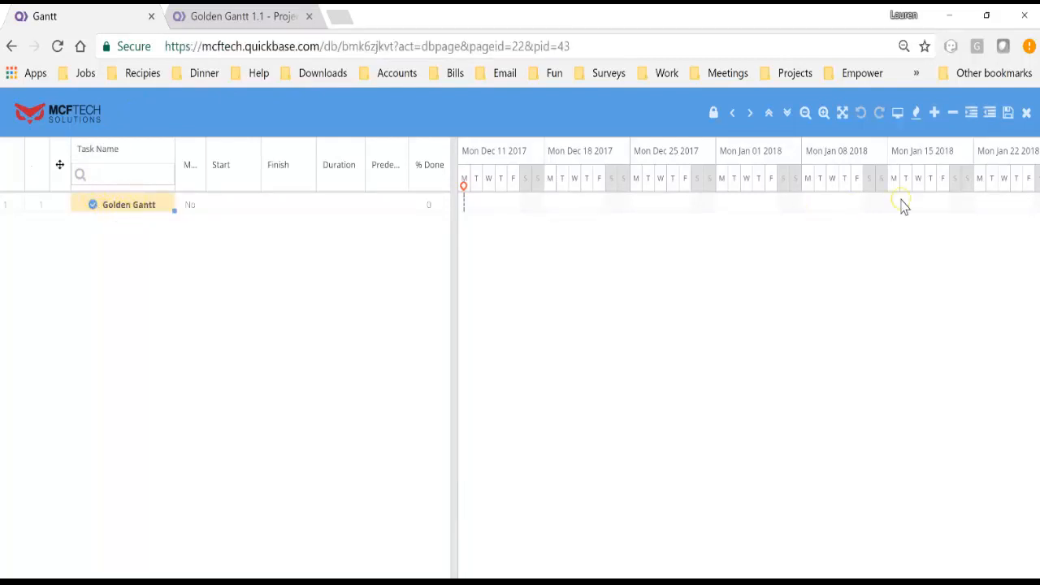
left_click(935, 113)
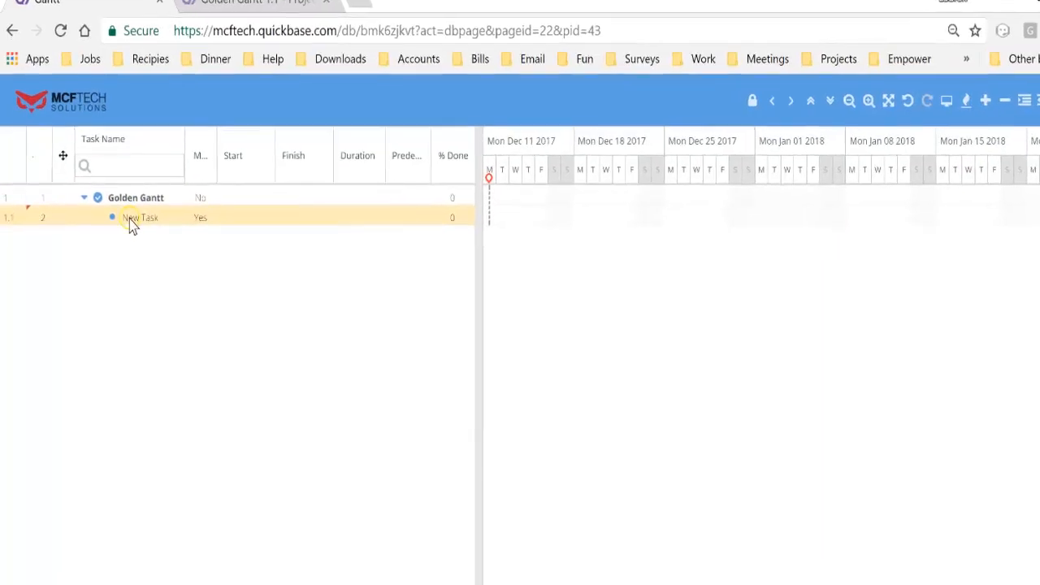
left_click(136, 223)
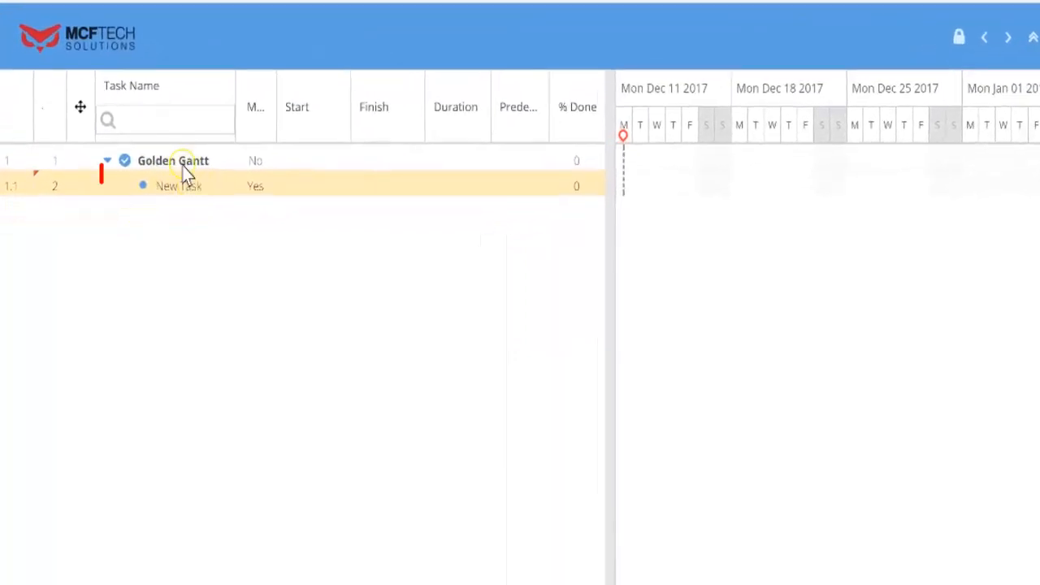
double_click(190, 187)
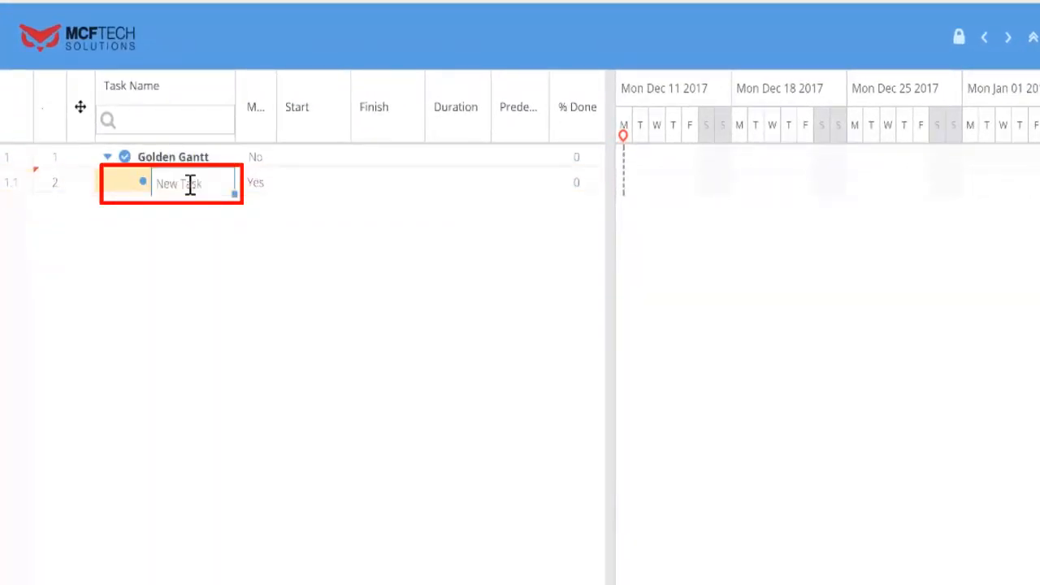
key("ctrl+a")
key("BackSpace")
type("Task 1")
key("Return")
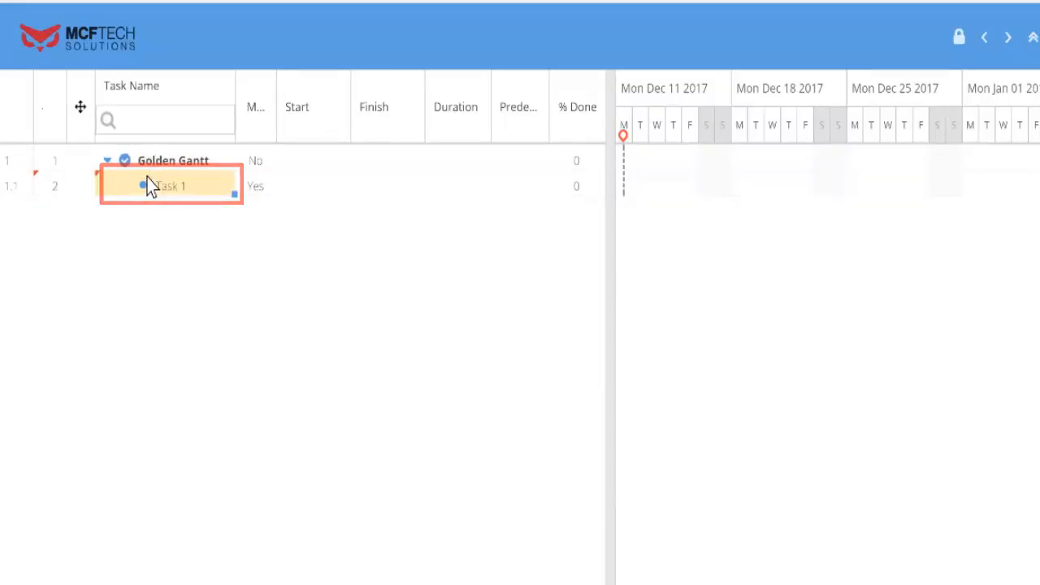
Step: Set Task 1 to start on 12/11/2017 and finish on 12/14/2017, and save the Gantt
double_click(334, 189)
left_click(336, 192)
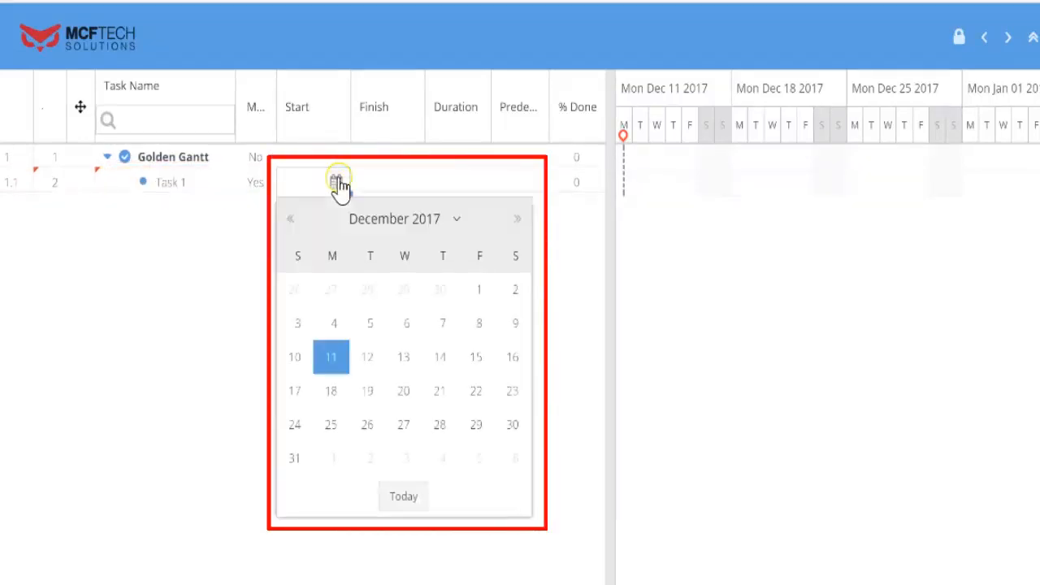
left_click(336, 362)
left_click(411, 183)
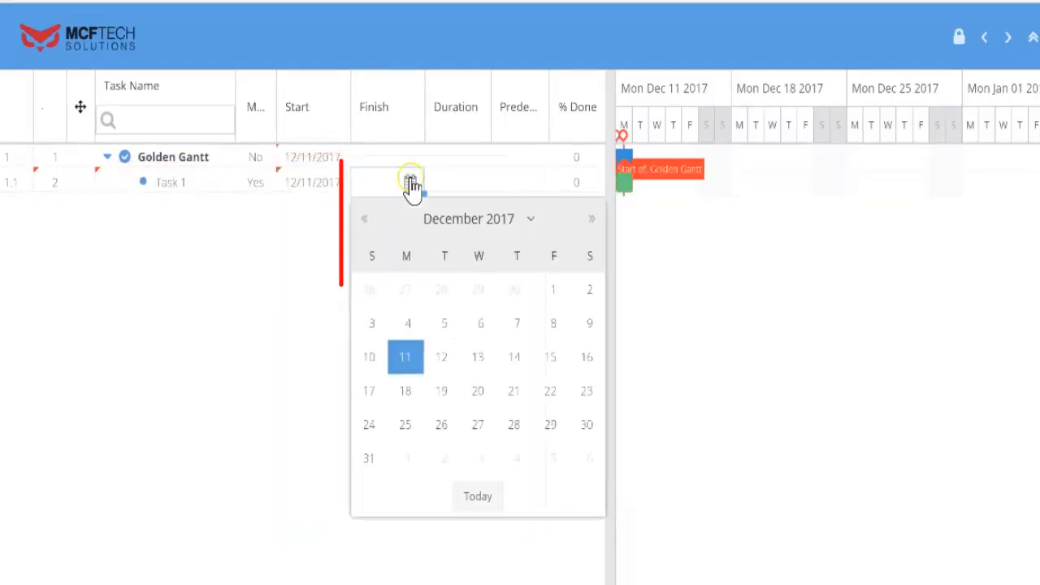
left_click(507, 368)
left_click(361, 278)
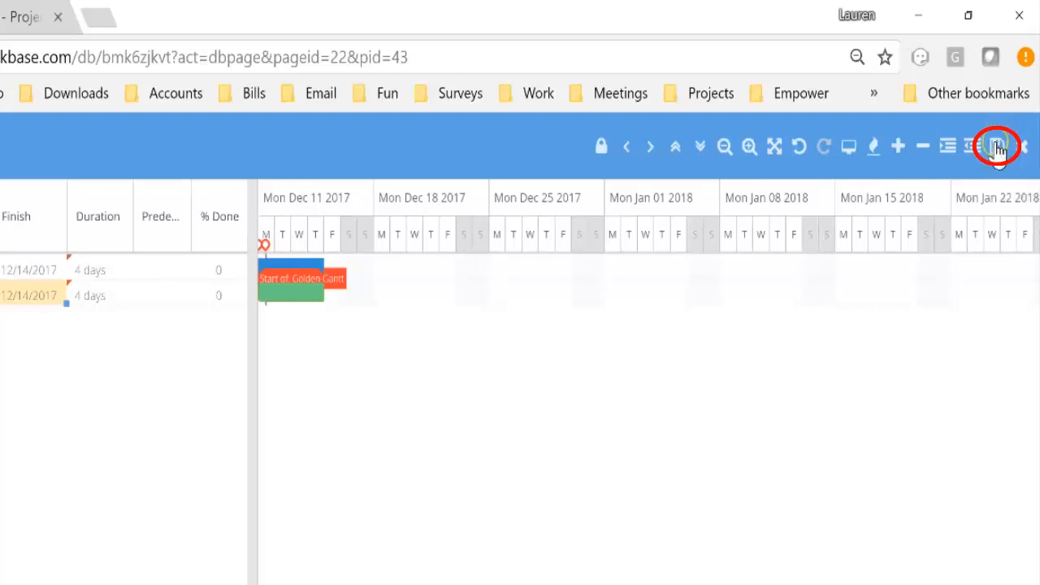
left_click(998, 148)
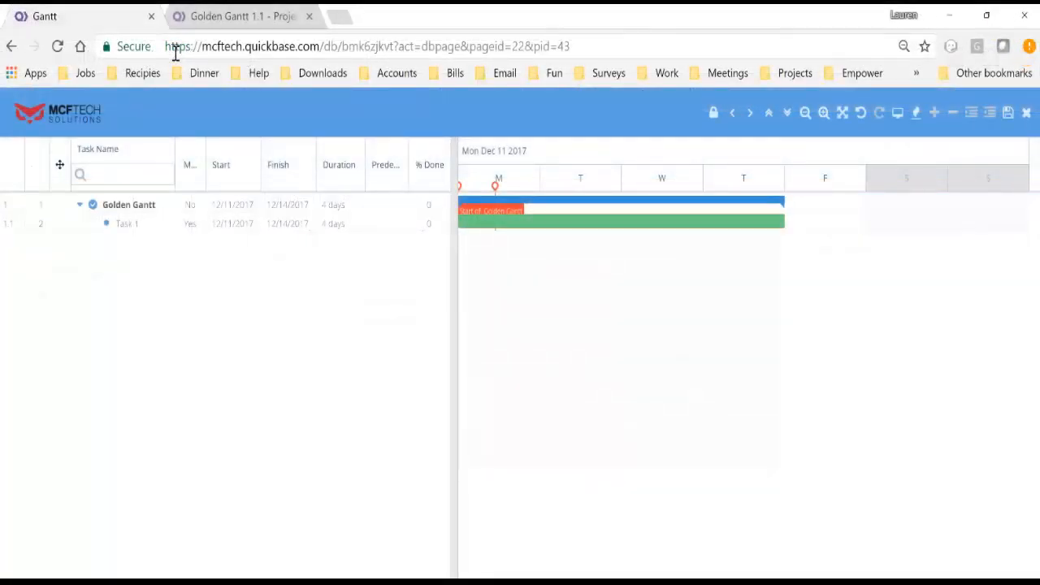
Step: Close the Gantt's browser tab without exiting the chart and examine the checkout message on the project record
left_click(151, 17)
scroll(166, 174, "up", 10)
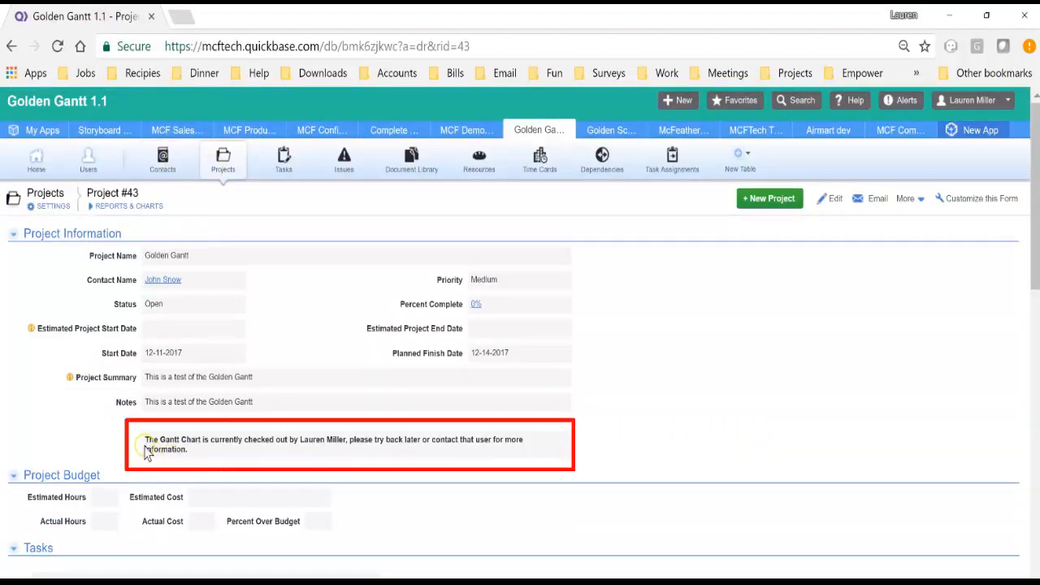
left_click_drag(147, 450, 195, 457)
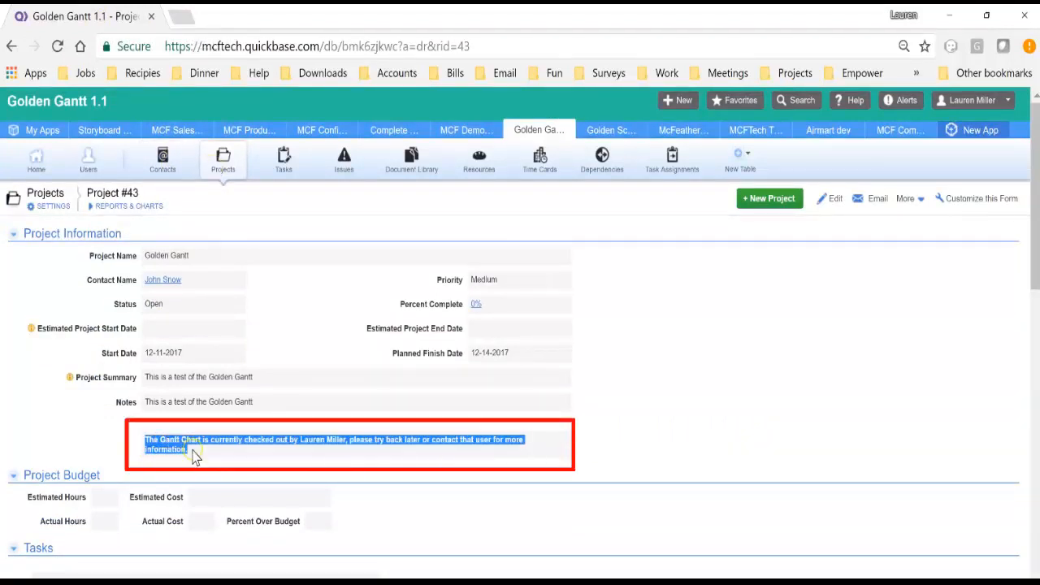
left_click(736, 434)
Step: Release the Gantt checkout with the control at the end of the project record
scroll(736, 437, "down", 10)
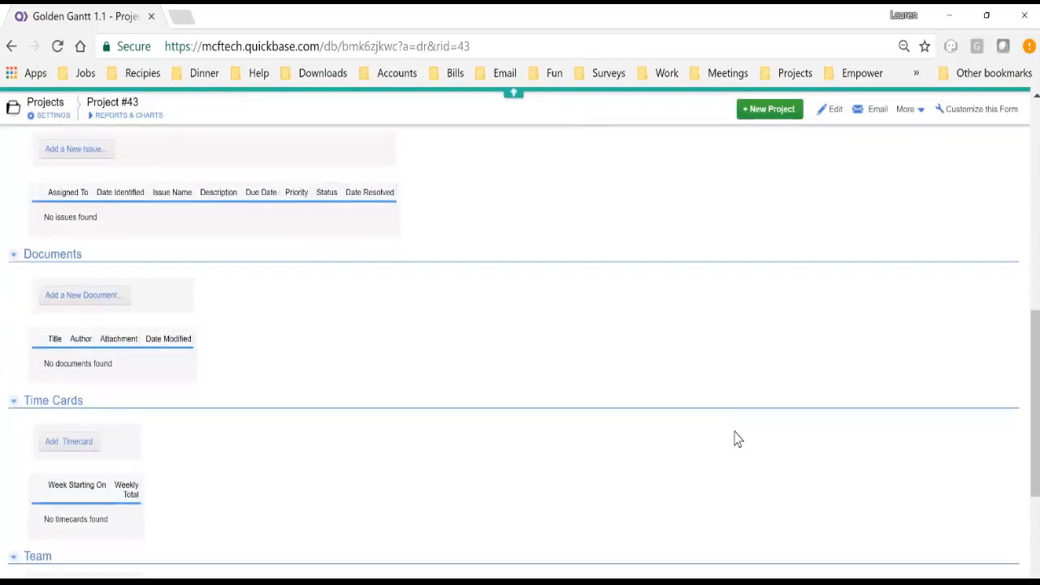
scroll(736, 439, "down", 5)
left_click(53, 495)
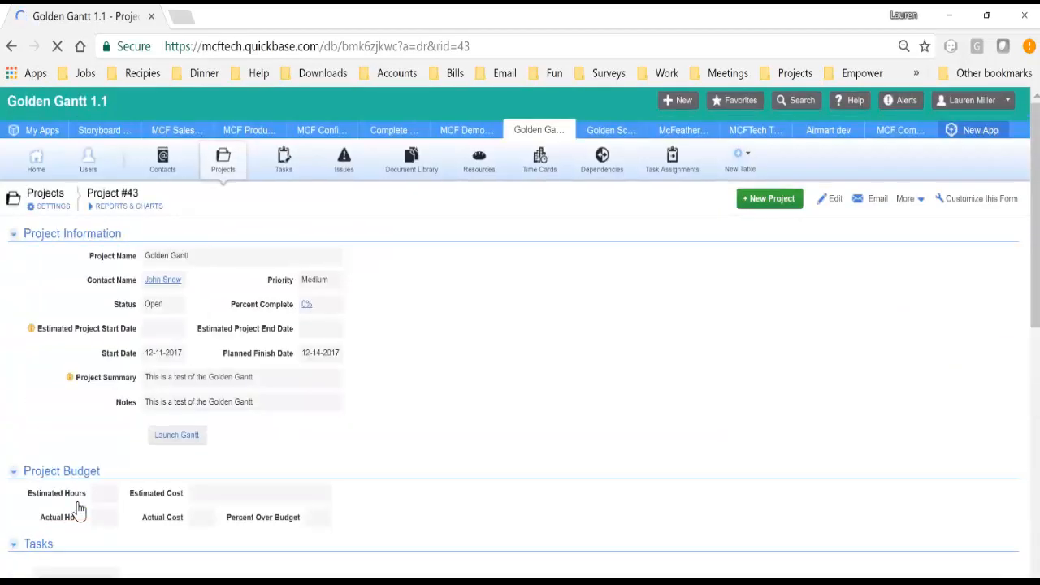
Step: Launch the Gantt again and add a task named Task 2 below Task 1
left_click(172, 443)
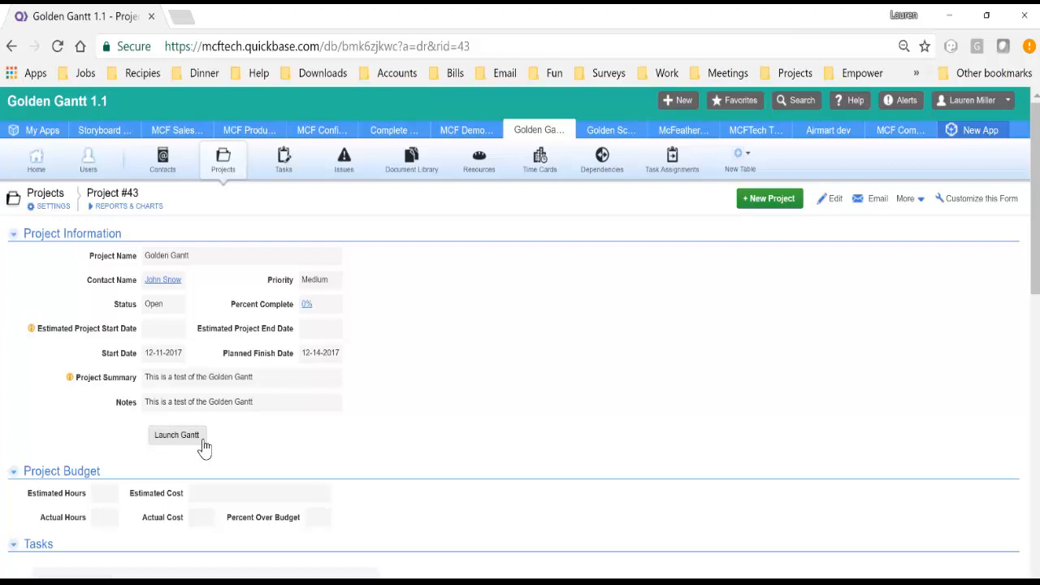
left_click(203, 447)
left_click(136, 226)
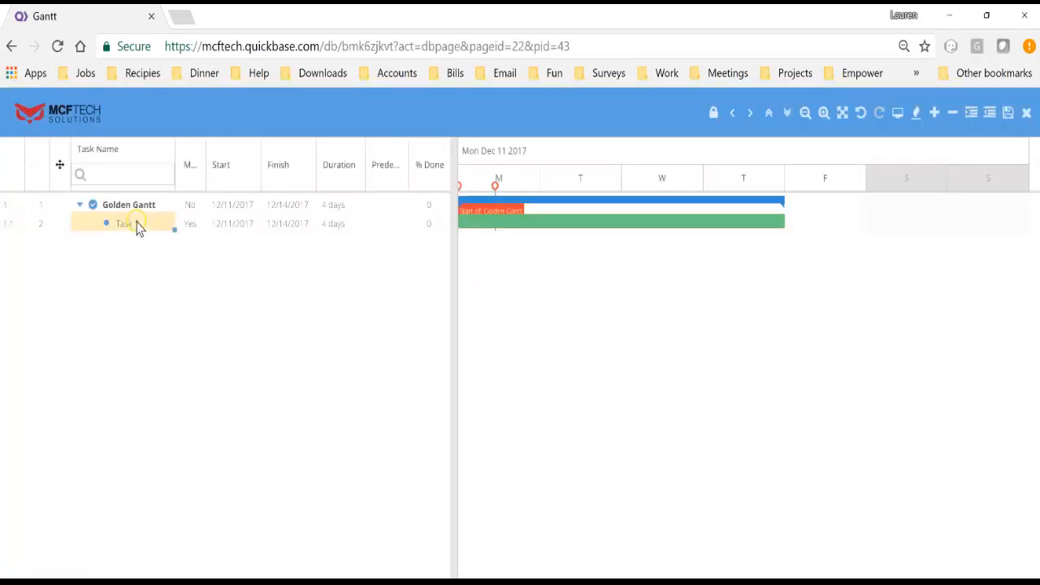
left_click(934, 113)
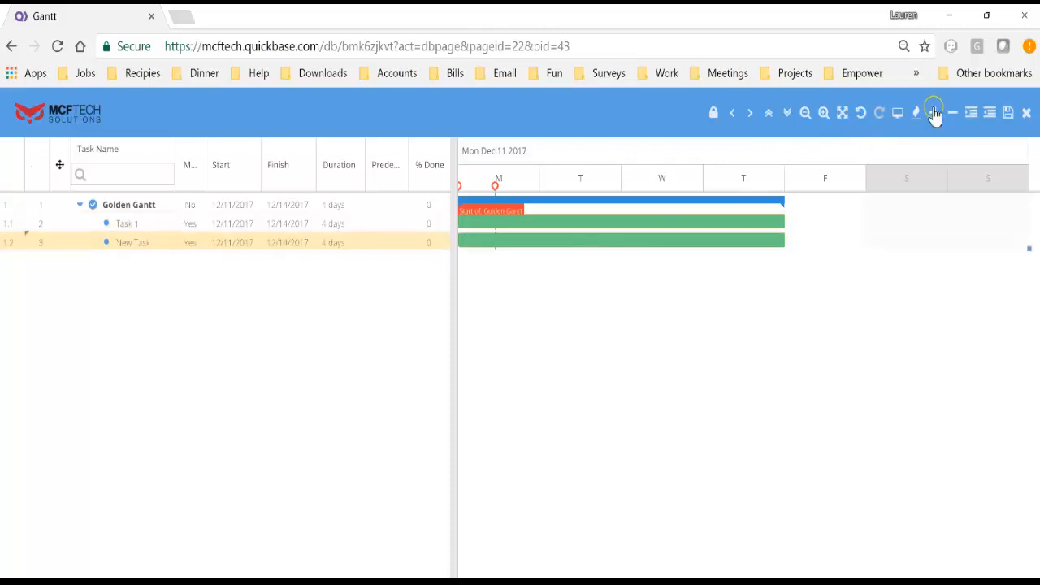
double_click(142, 242)
key("ctrl+a")
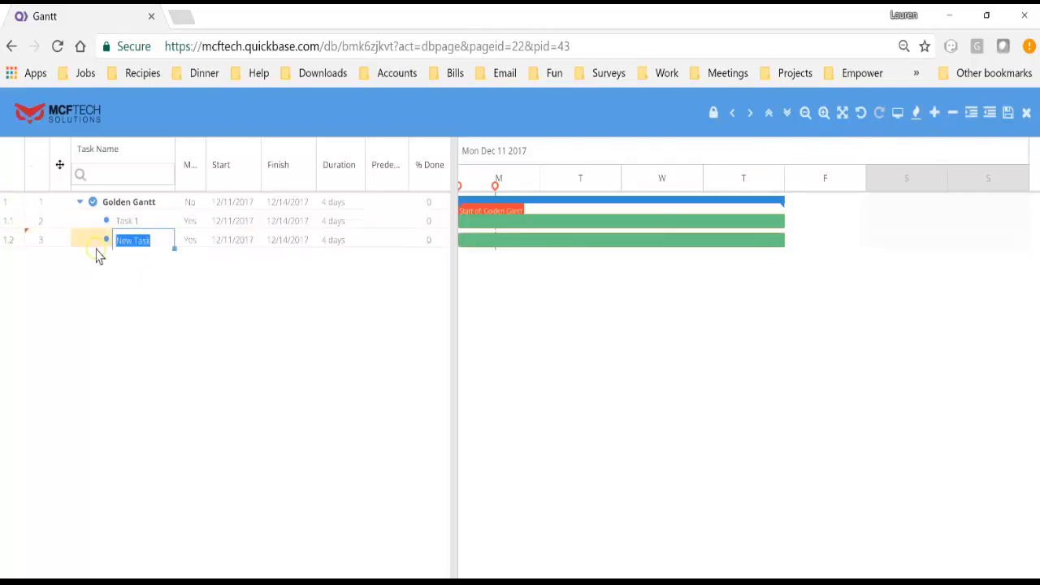
type("Task 2")
key("Return")
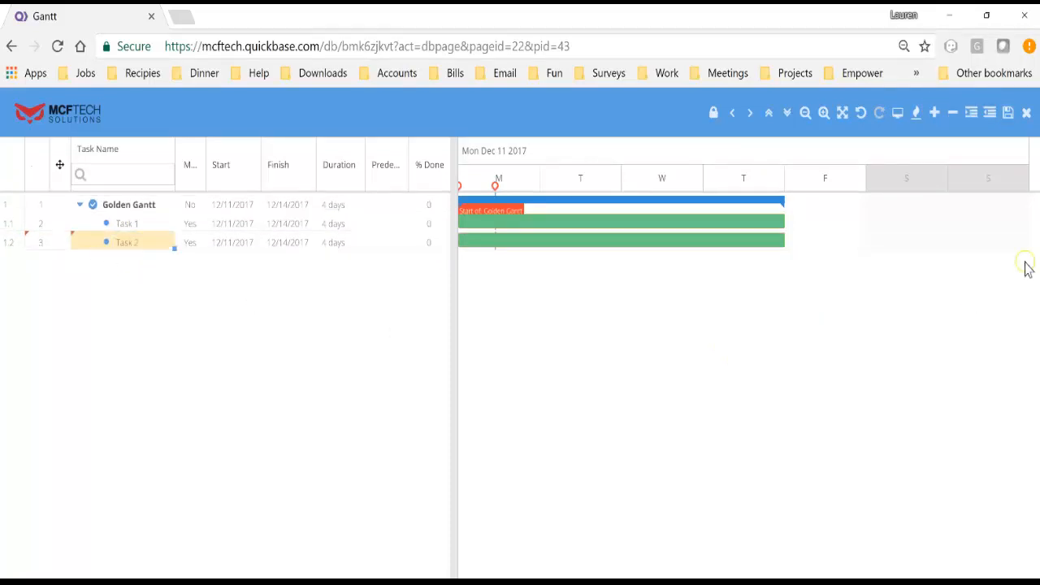
Step: Exit the Gantt without saving and examine the Tasks section of the project record
left_click(1026, 114)
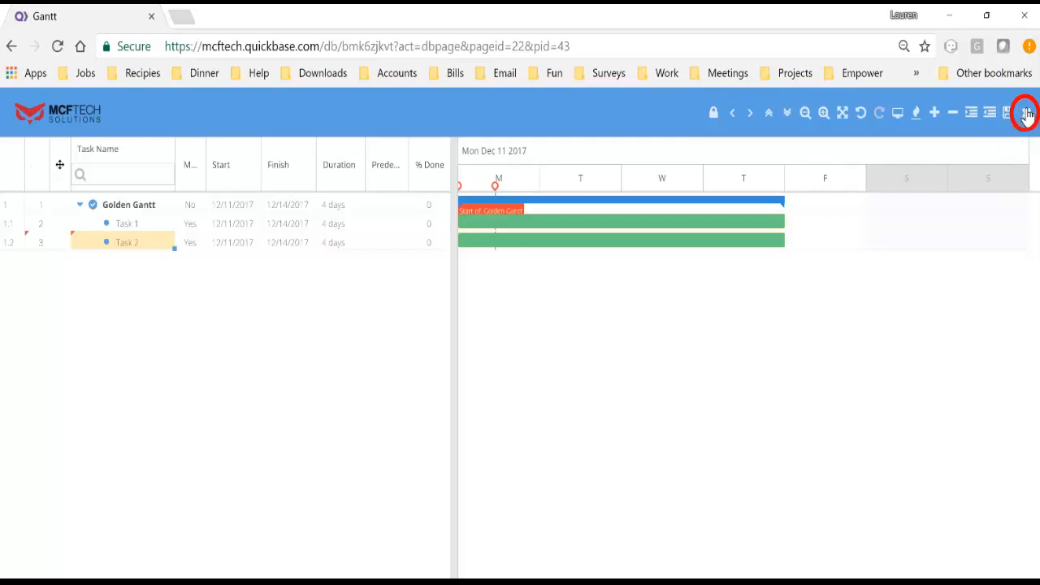
left_click(1027, 114)
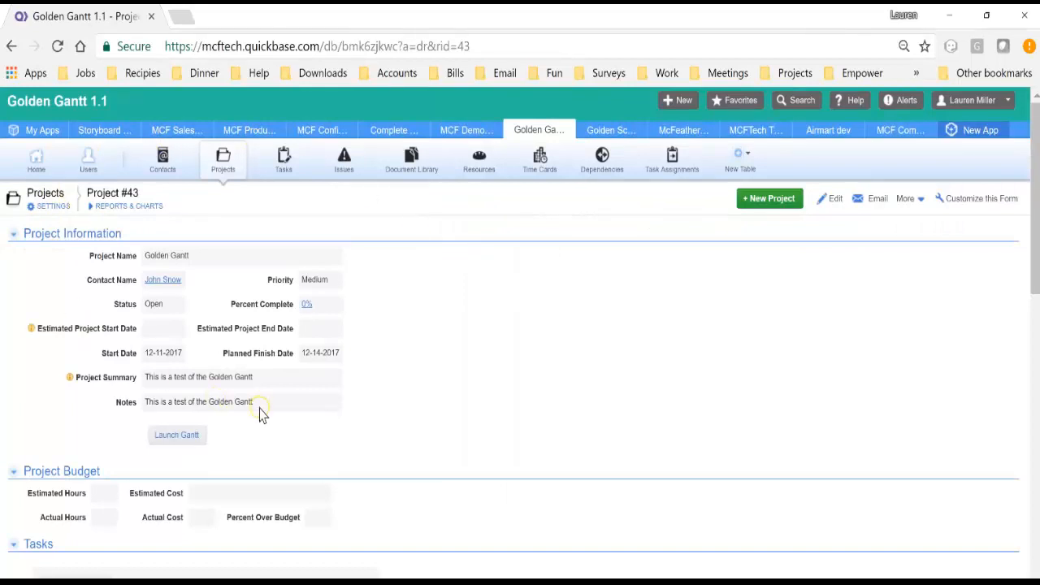
scroll(260, 414, "down", 2)
scroll(260, 415, "down", 1)
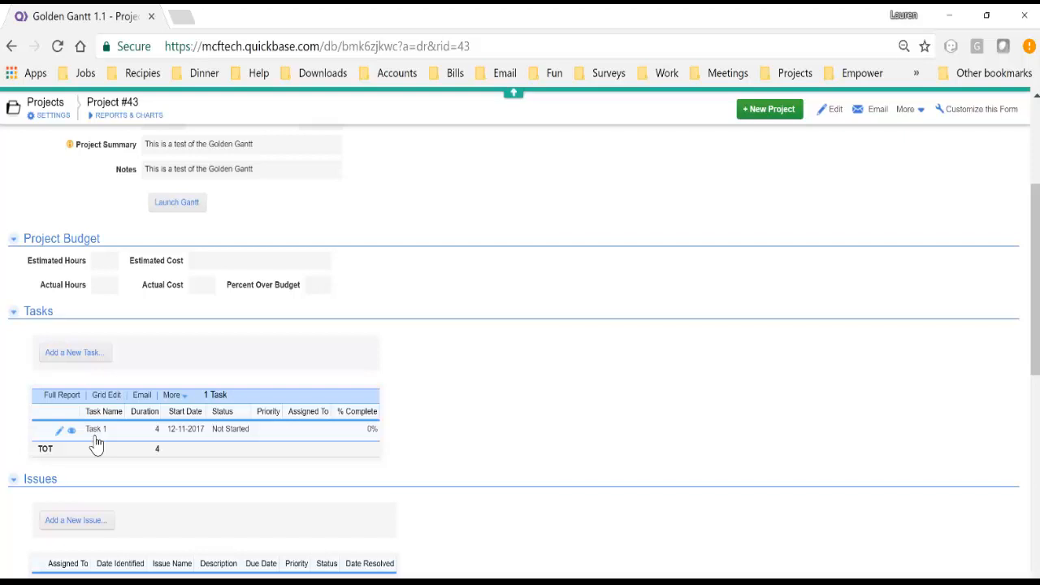
Step: Relaunch the Gantt from the project record to check which tasks it contains
scroll(96, 443, "up", 1)
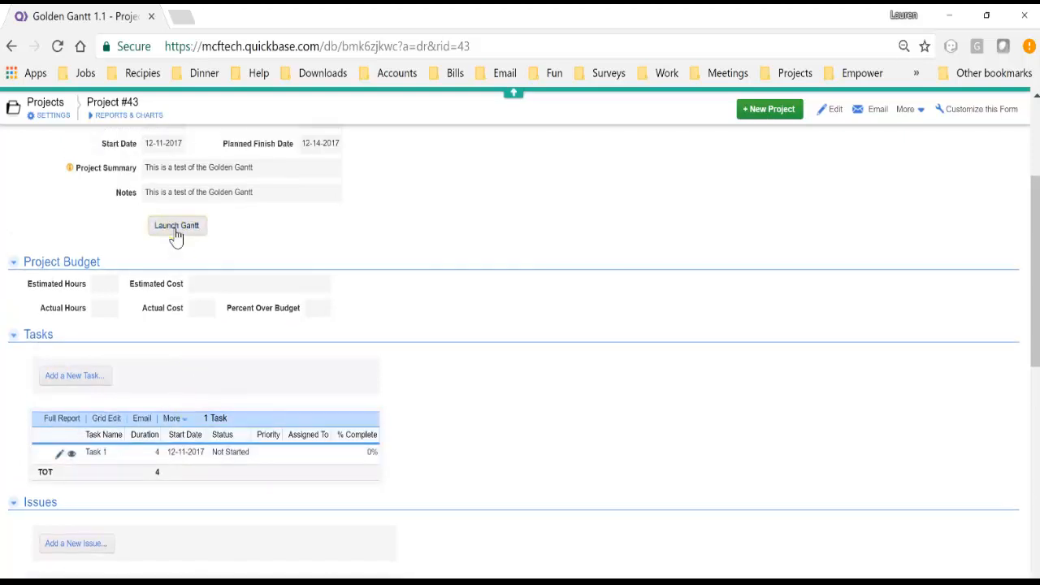
left_click(176, 228)
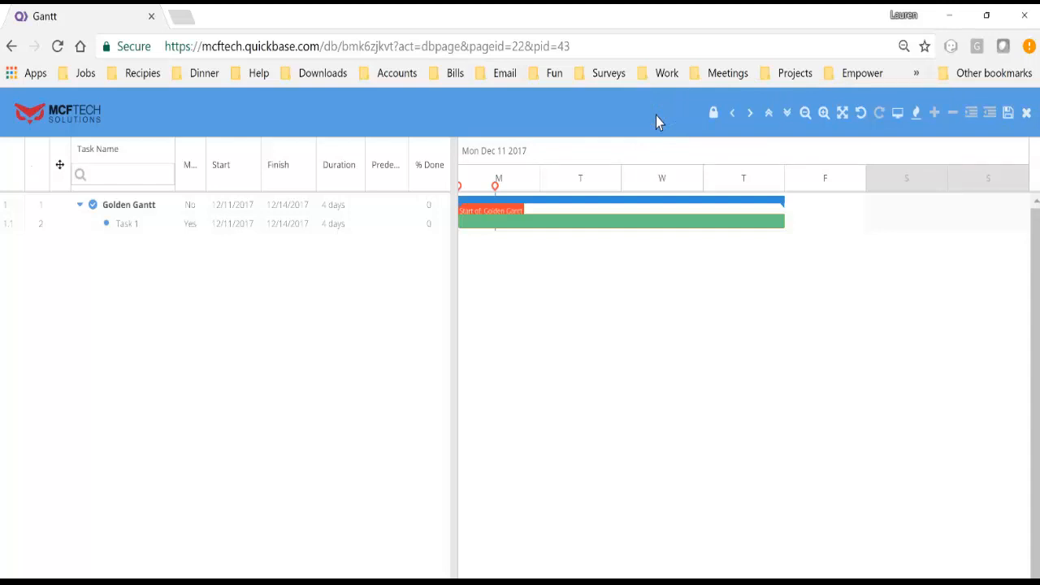
left_click(290, 275)
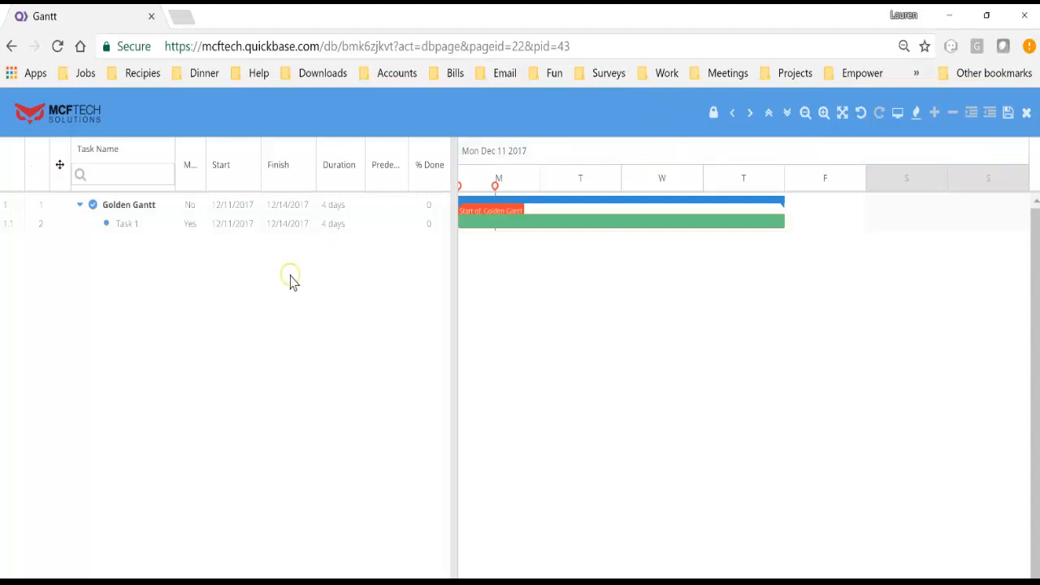